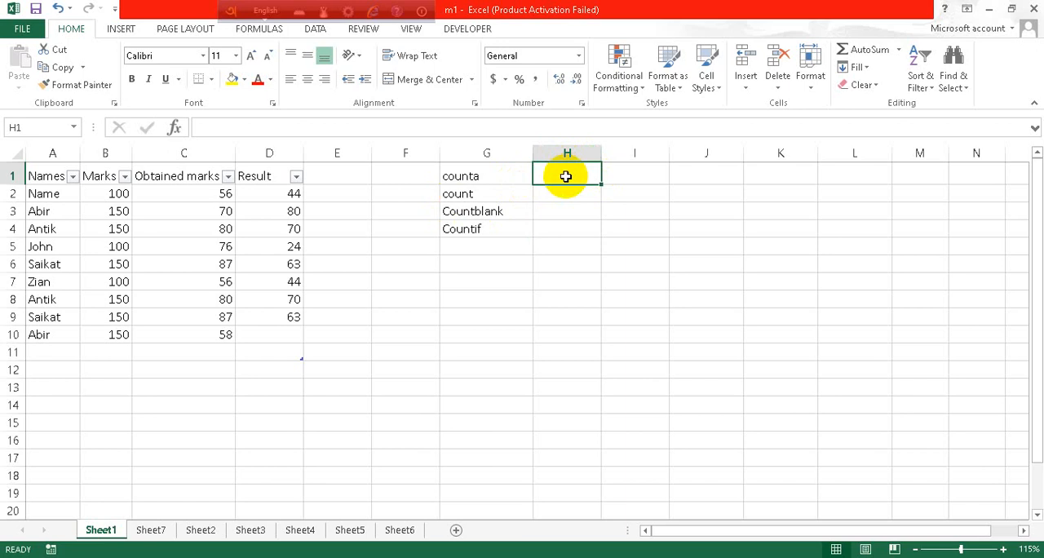
- Enter a COUNTA formula in H1 that counts the non-empty cells of the table data in A2:D10 (Table1)
left_click(573, 197)
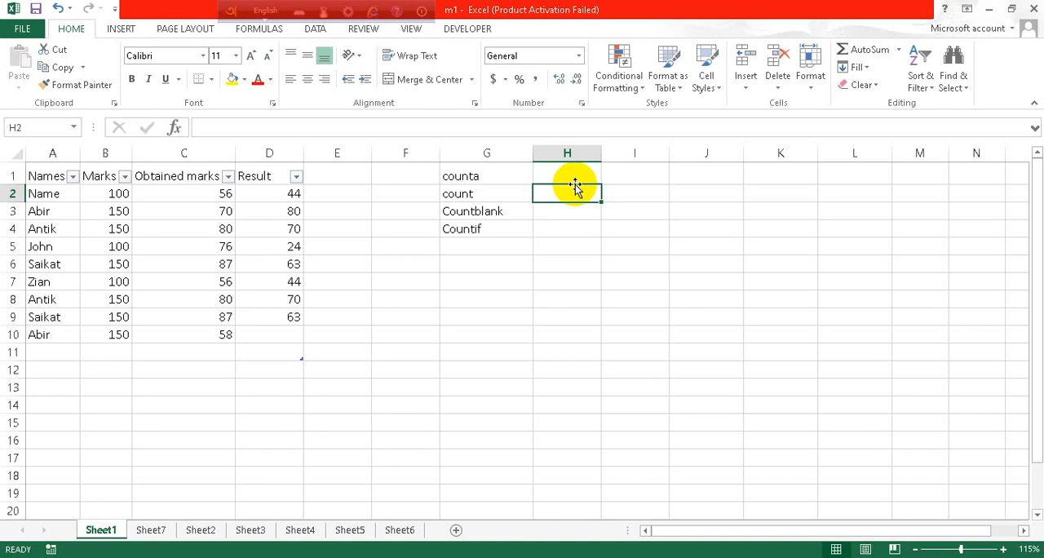
left_click(574, 173)
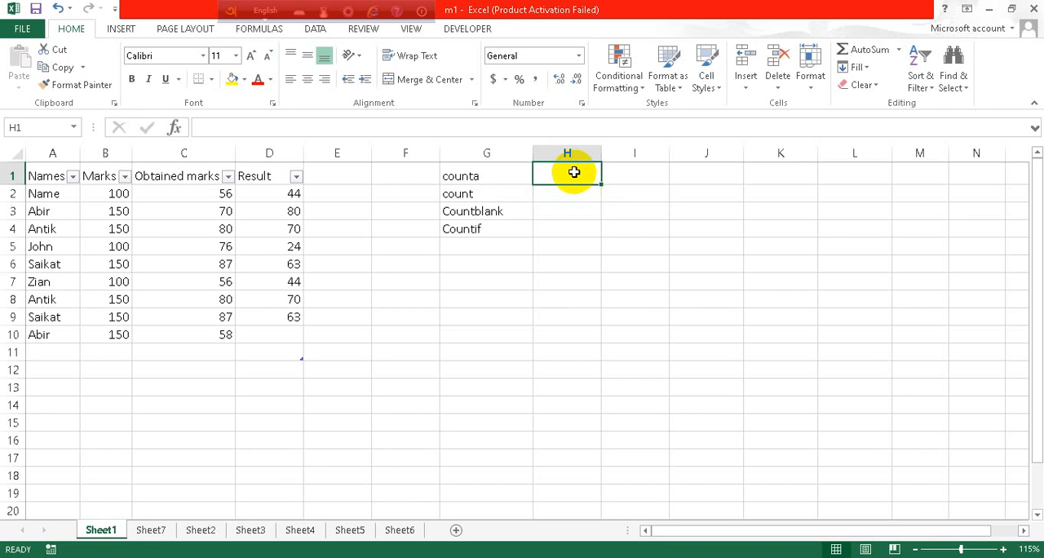
type("=")
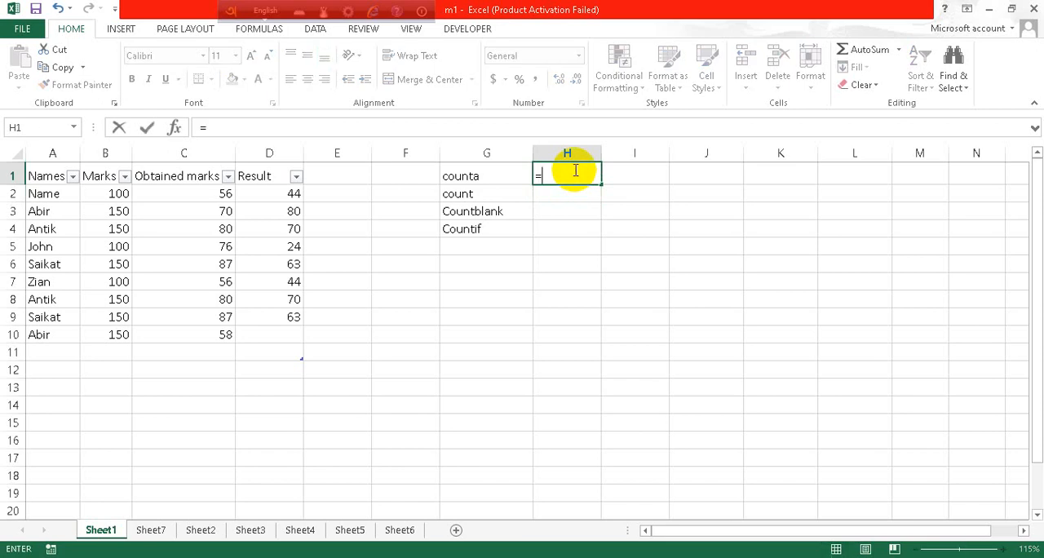
type("count")
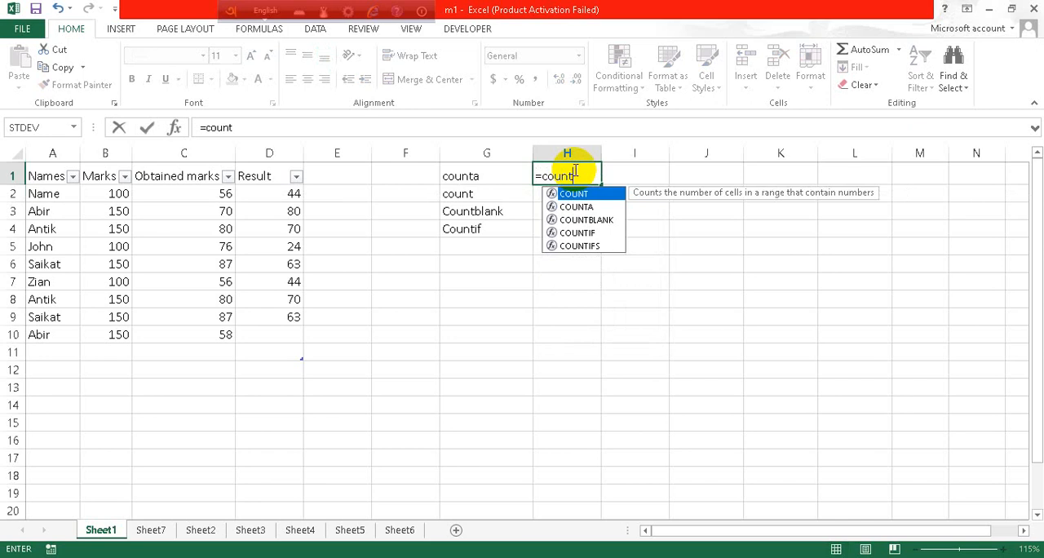
type("a")
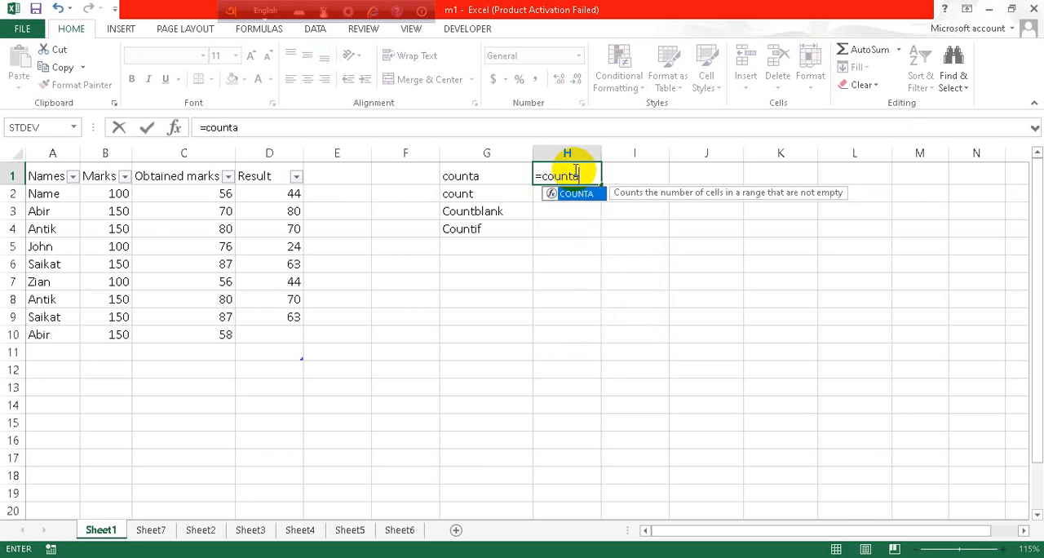
type("(")
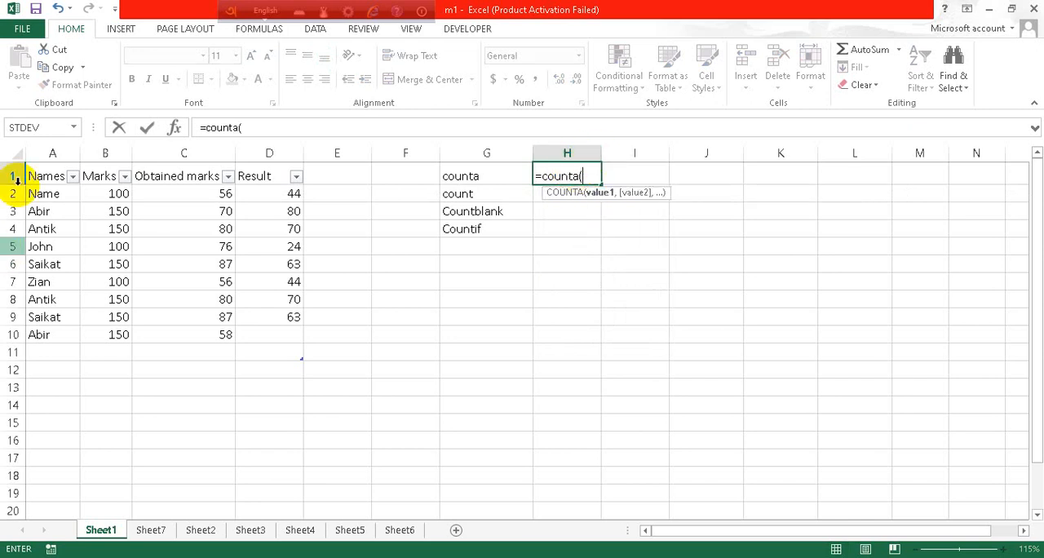
left_click_drag(42, 194, 267, 337)
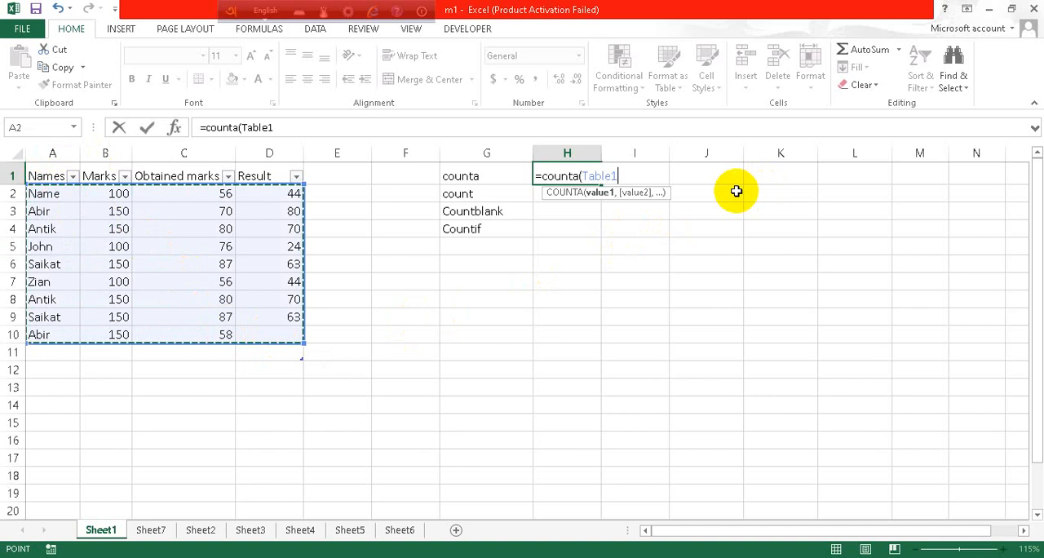
type(")")
key("Return")
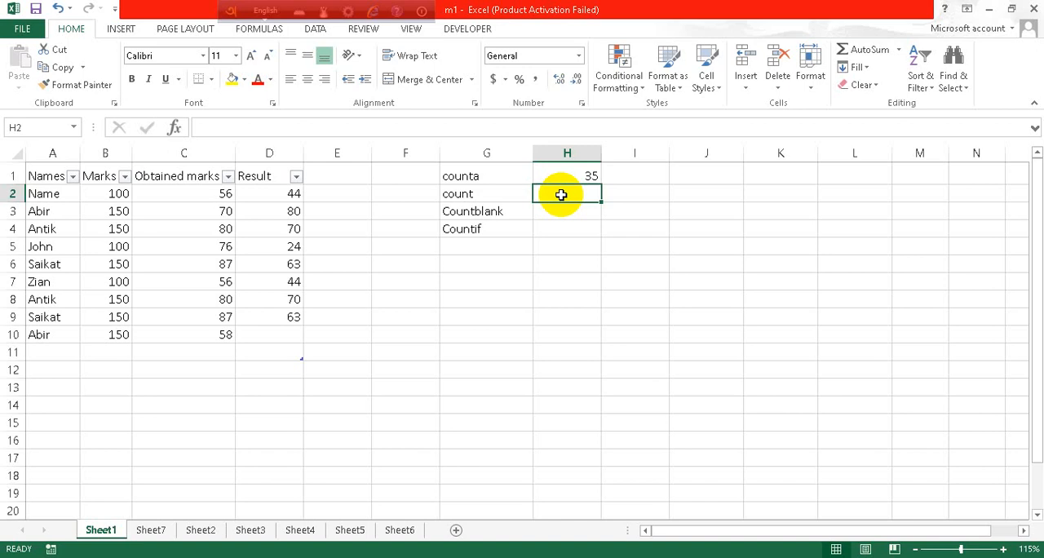
- Enter a COUNT formula in H2 that counts the numeric cells of the table data in A2:D10 (Table1)
type("=")
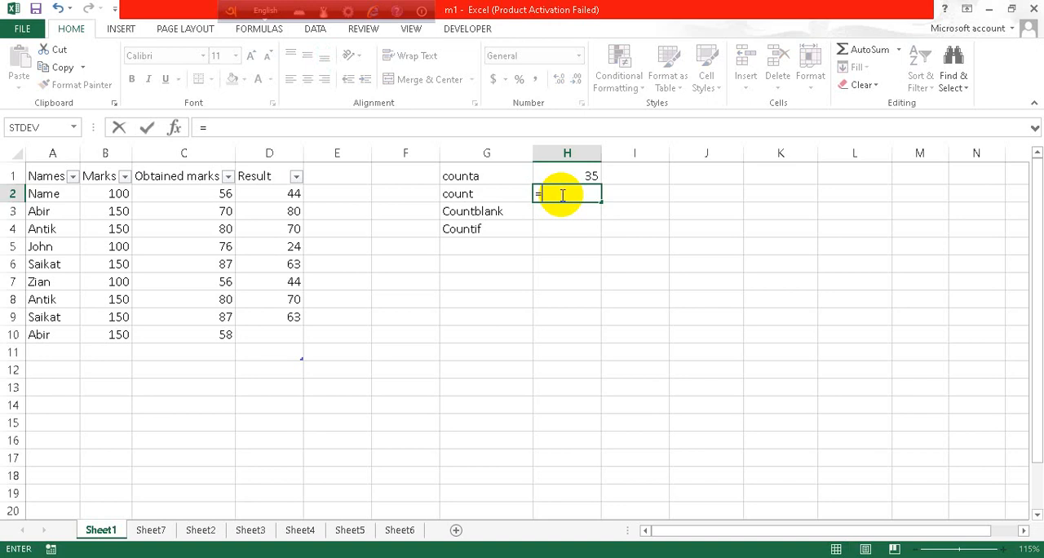
type("count")
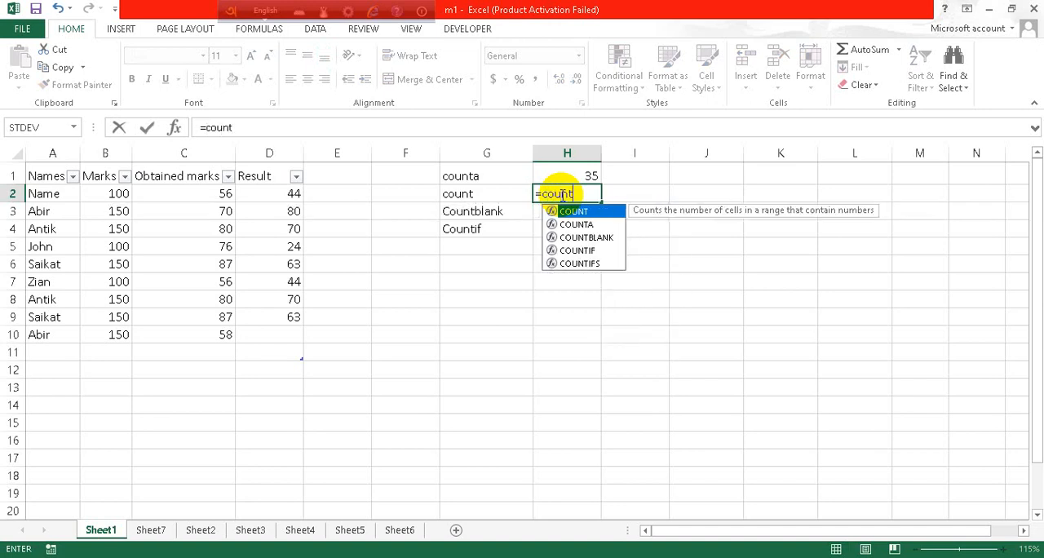
type("(")
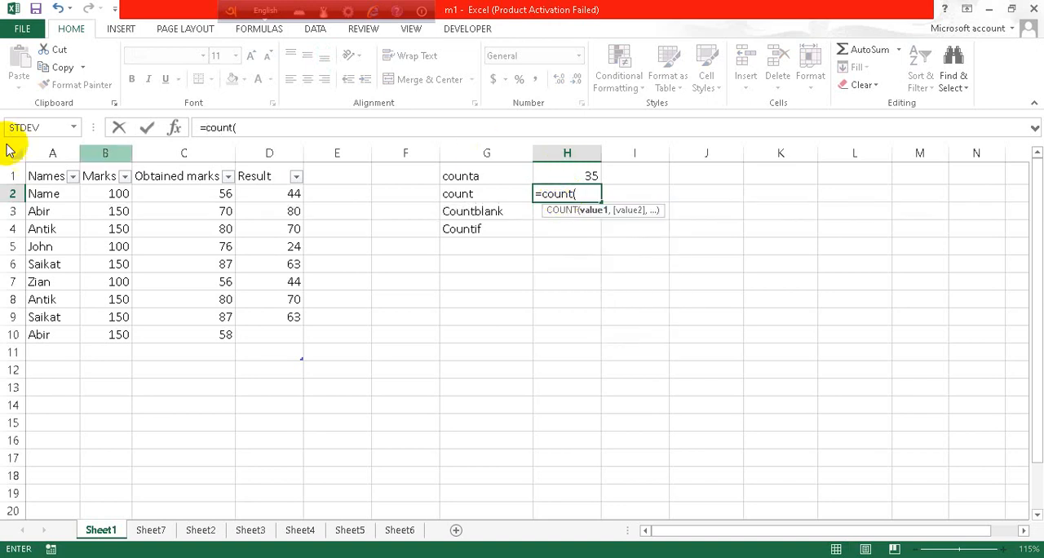
left_click_drag(49, 193, 253, 338)
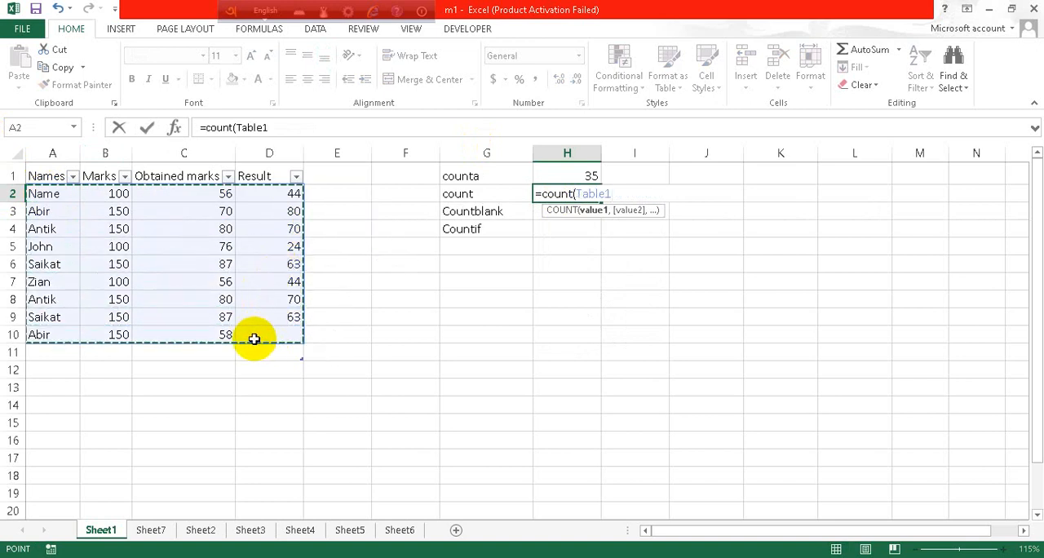
type(")")
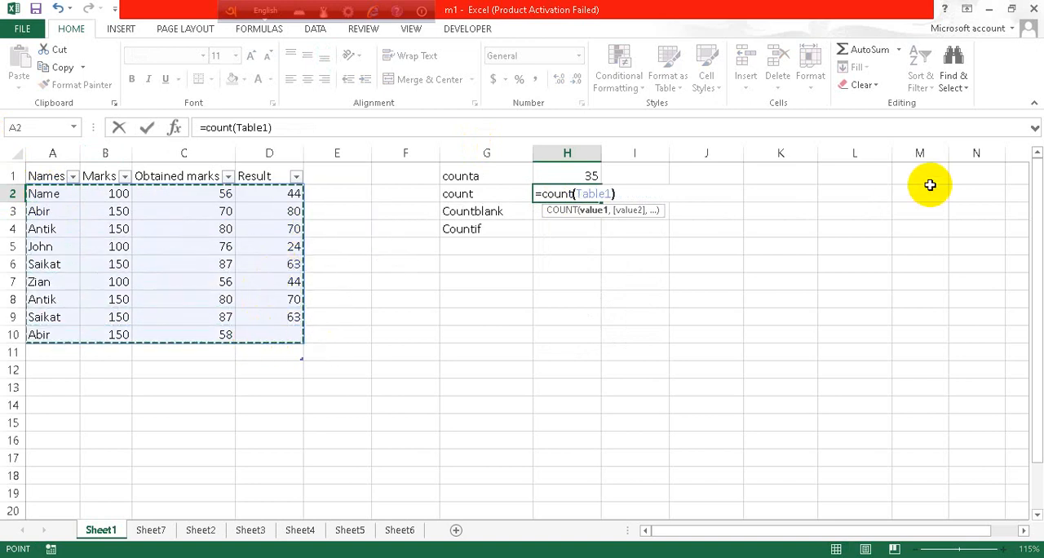
key("Return")
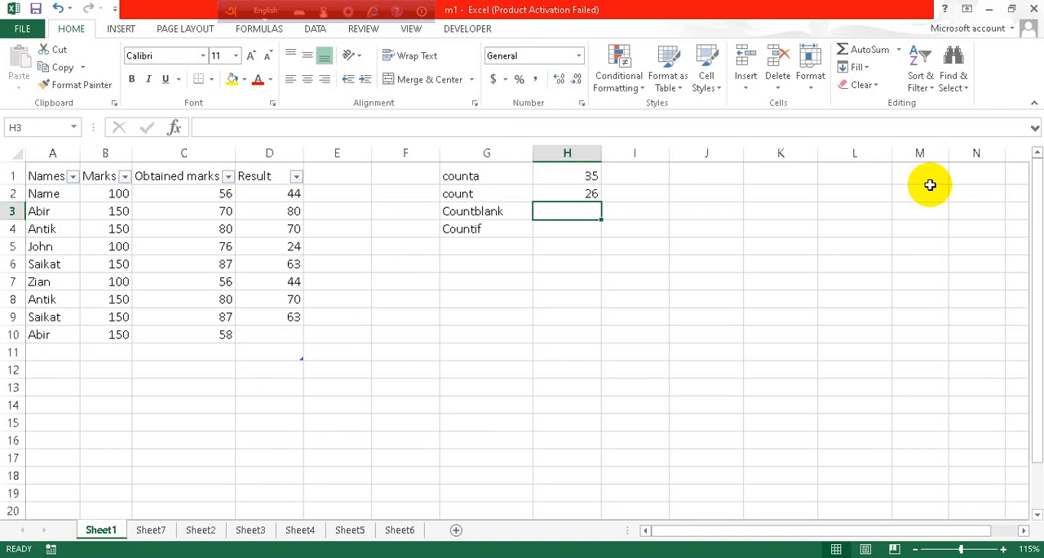
- Select the number columns of the table, B2:D10, to check the cell count against the COUNT formula
left_click(115, 197)
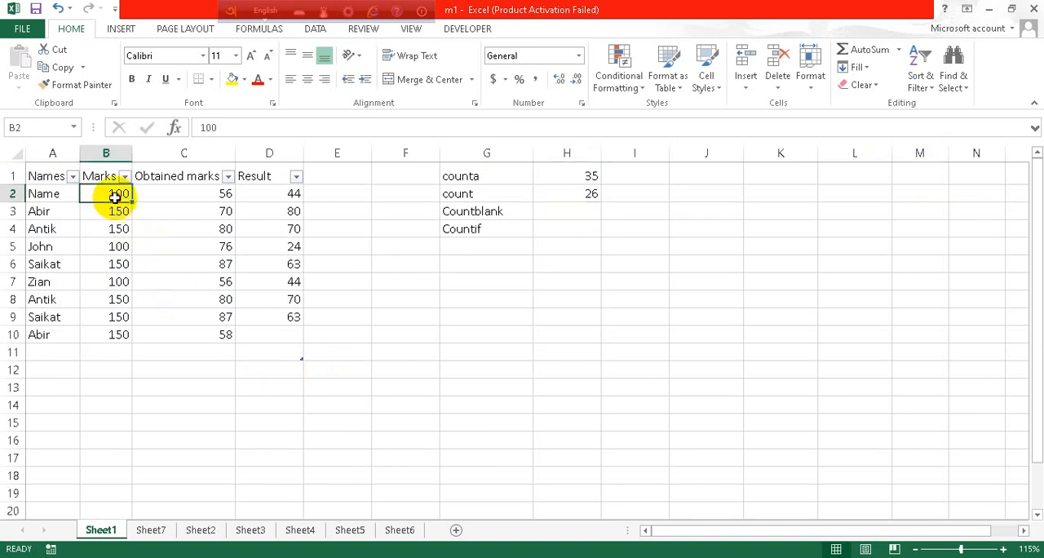
mouse_move(115, 197)
left_mouse_down()
mouse_move(214, 198)
mouse_move(262, 335)
left_mouse_up()
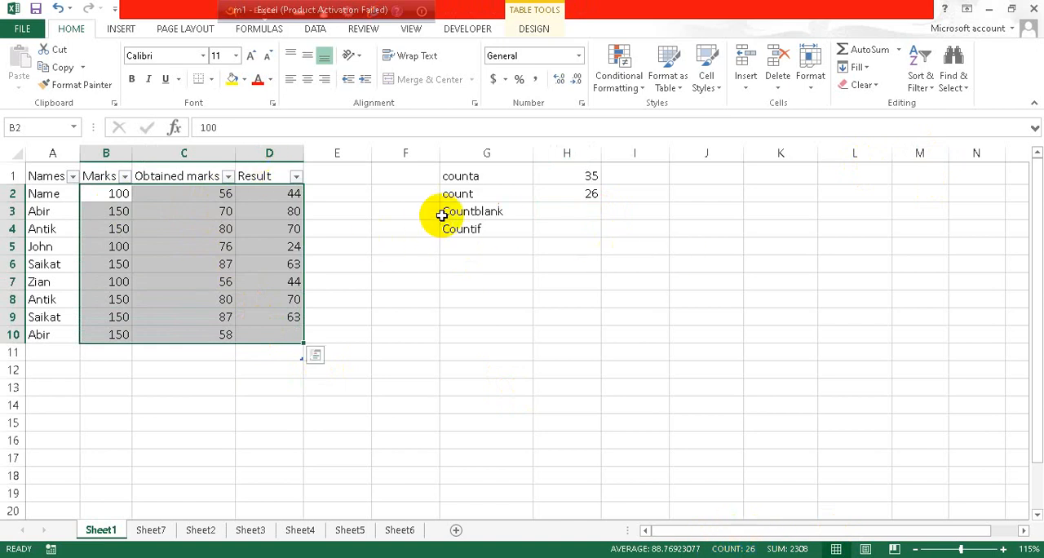
left_click(539, 213)
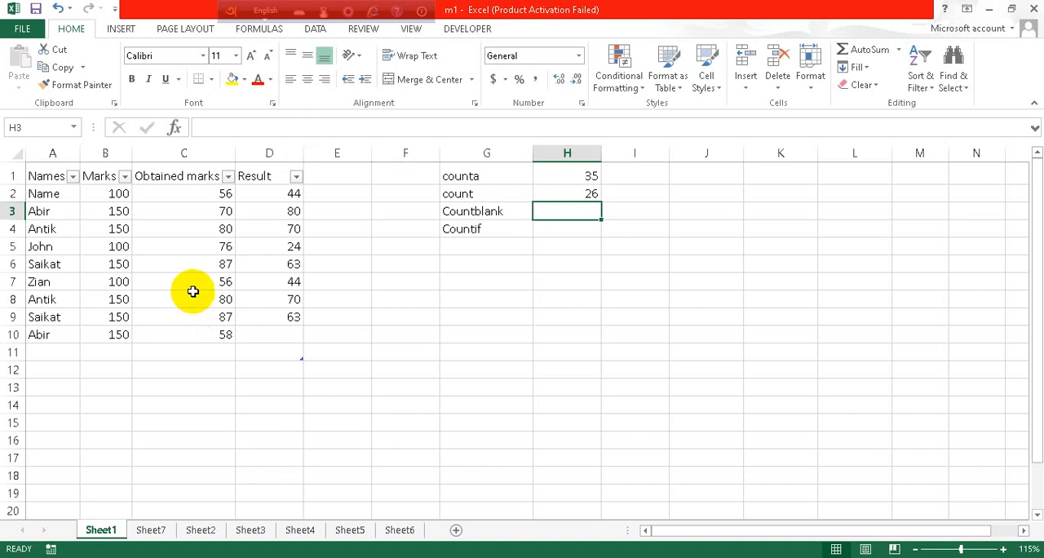
- Clear the contents of cells A5, C6, B3 and B8 to create blanks in the table
left_click(40, 243)
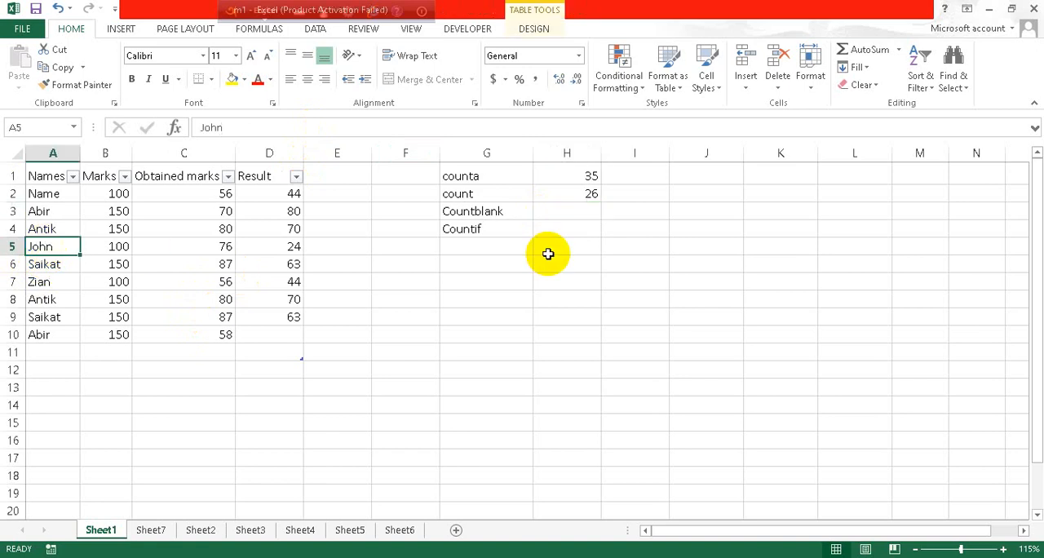
key("Delete")
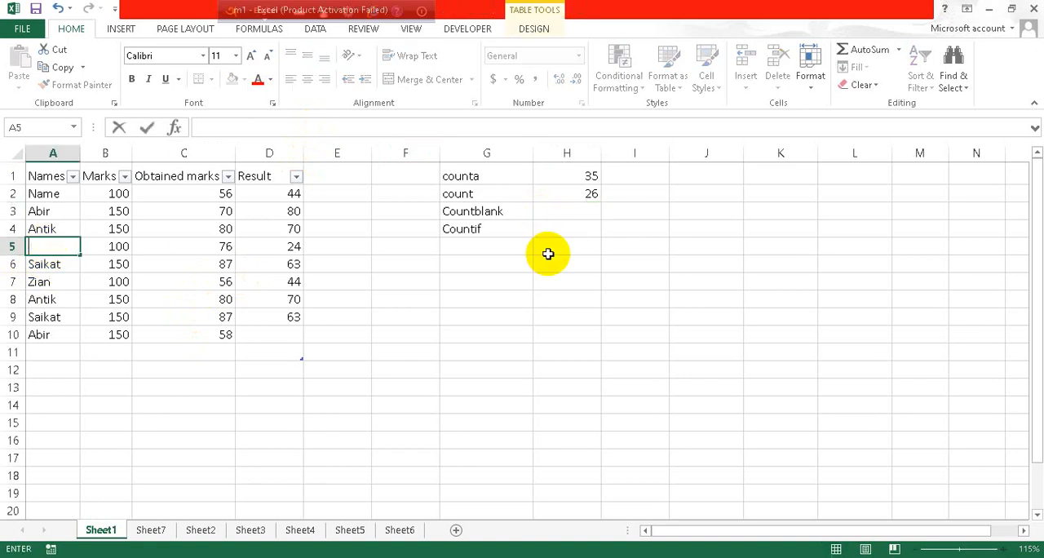
left_click(193, 260)
key("BackSpace")
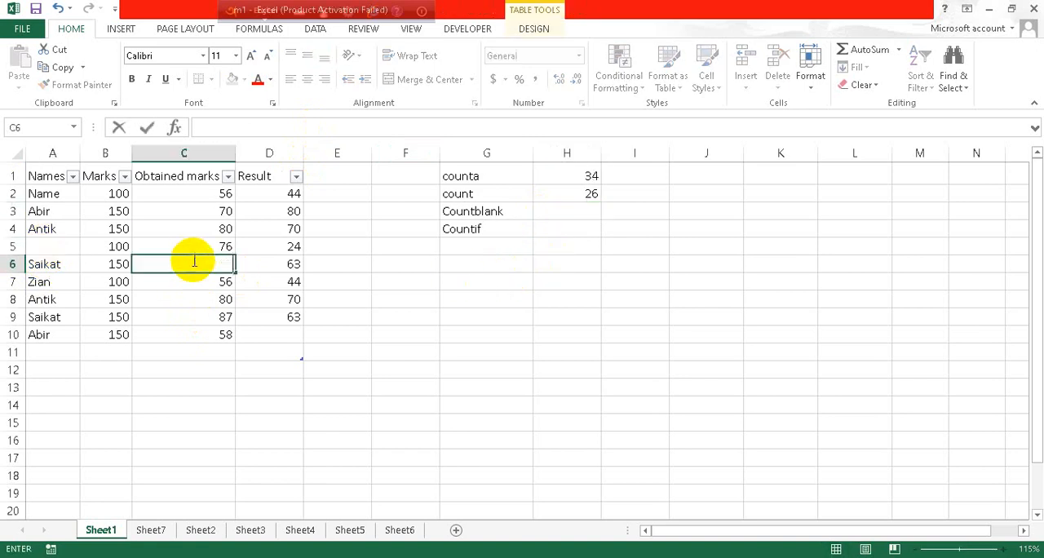
left_click(120, 211)
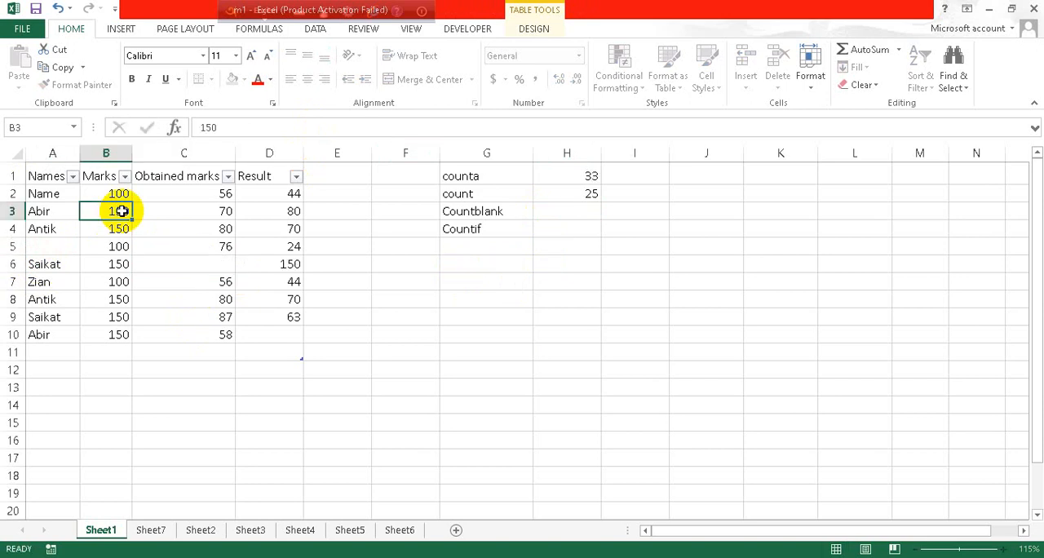
key("BackSpace")
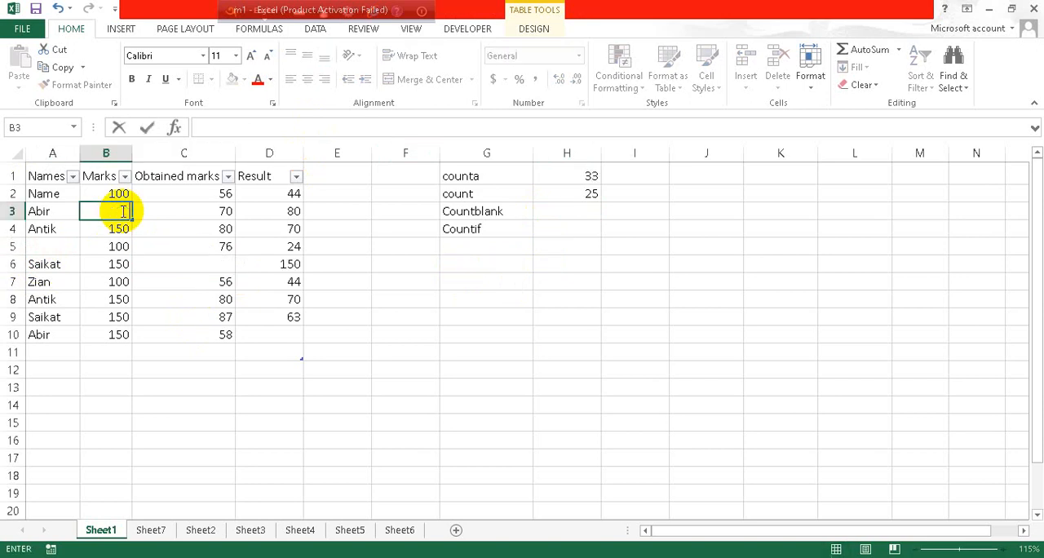
left_click(118, 299)
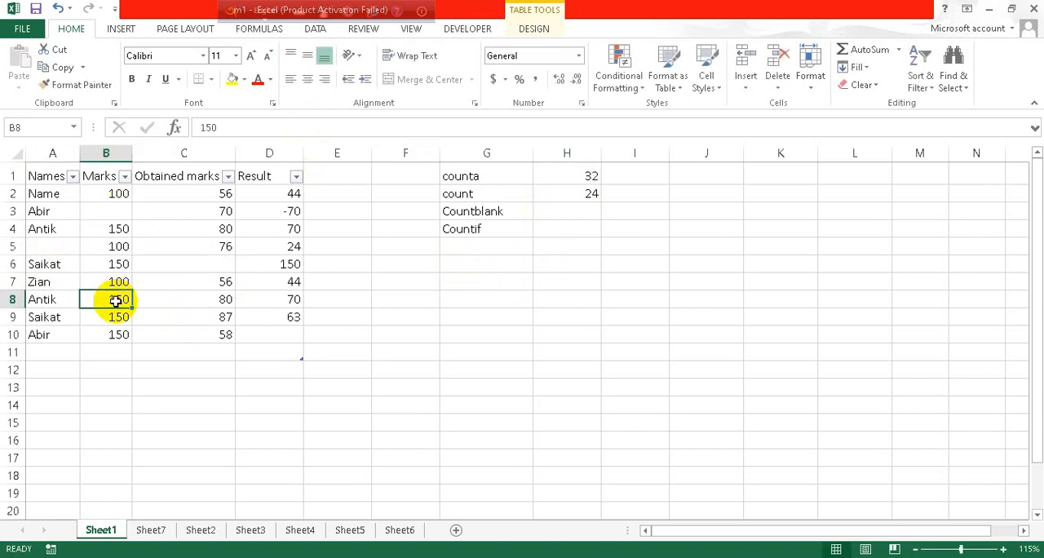
key("BackSpace")
- Enter a COUNTBLANK formula in H3 that counts the empty cells of the table data in A2:D10 (Table1)
left_click(558, 211)
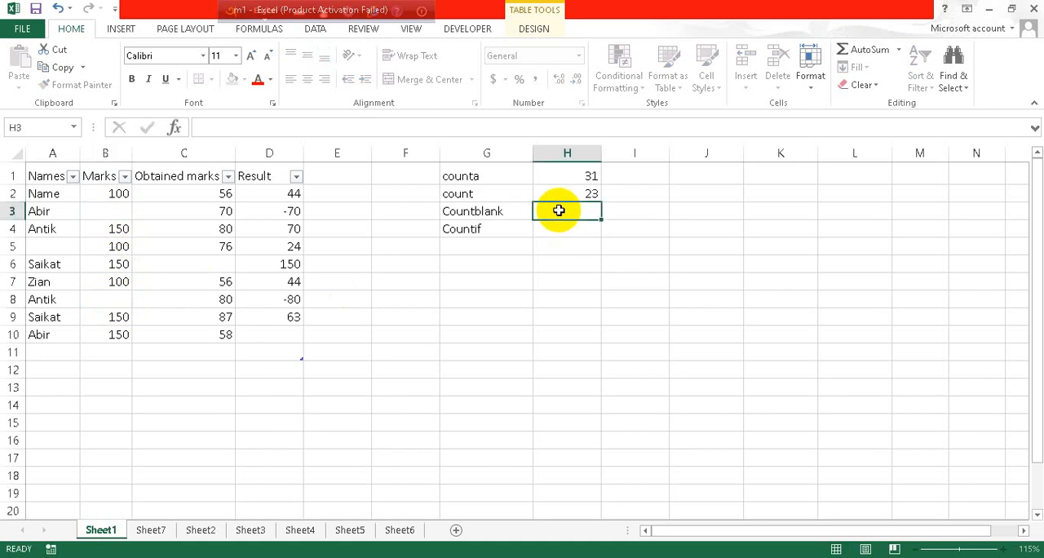
type("=")
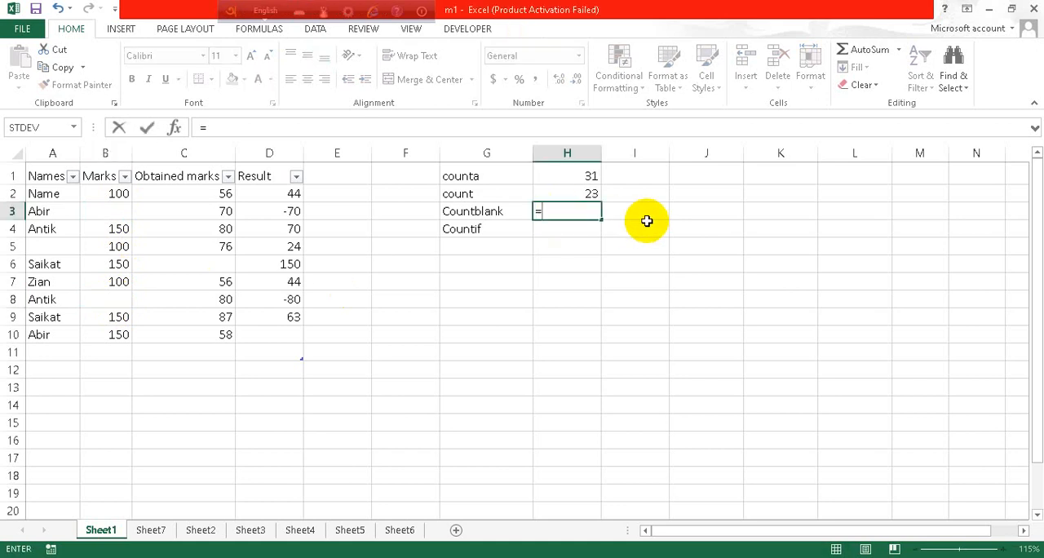
type("coun")
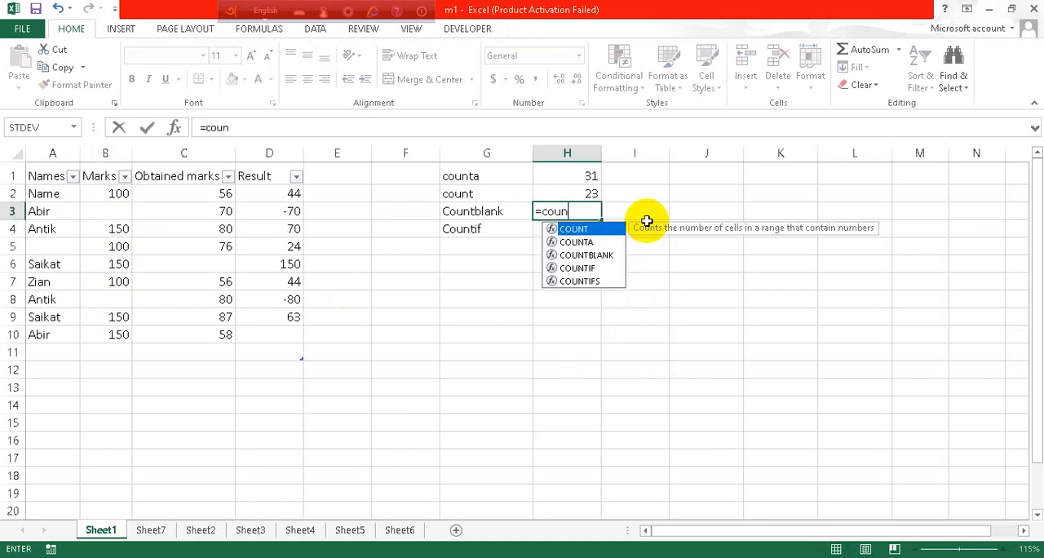
type("tbla")
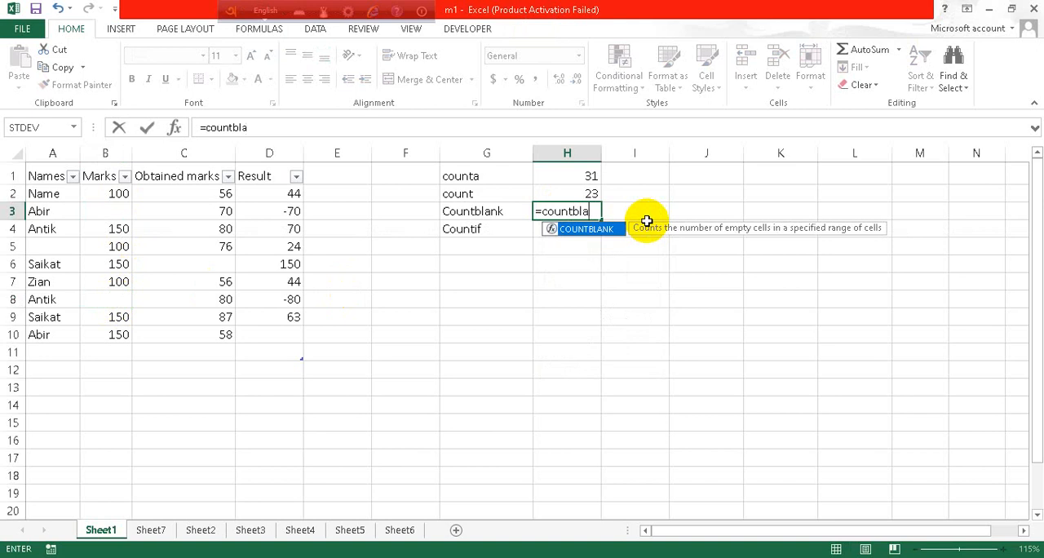
type("mk")
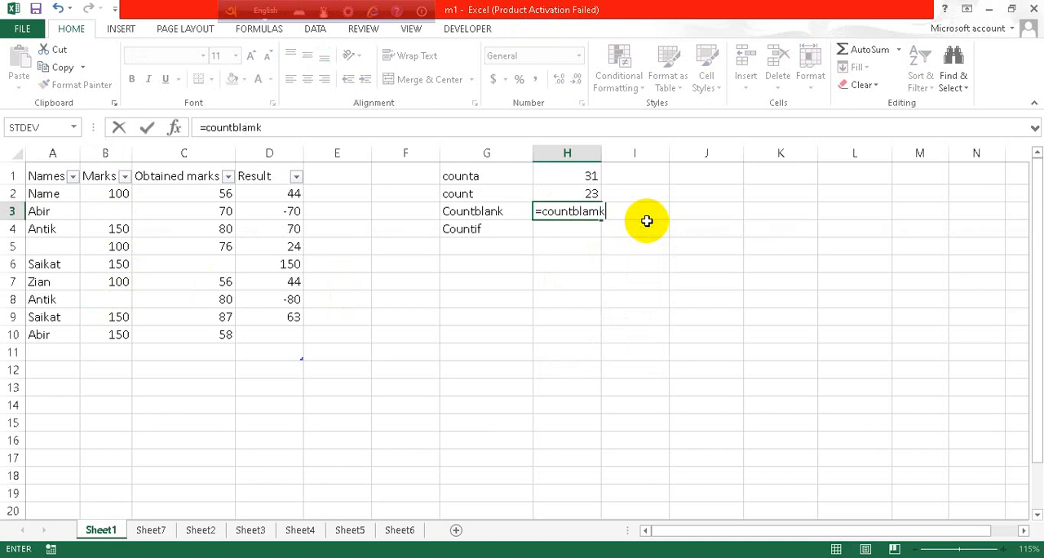
key("BackSpace")
key("BackSpace")
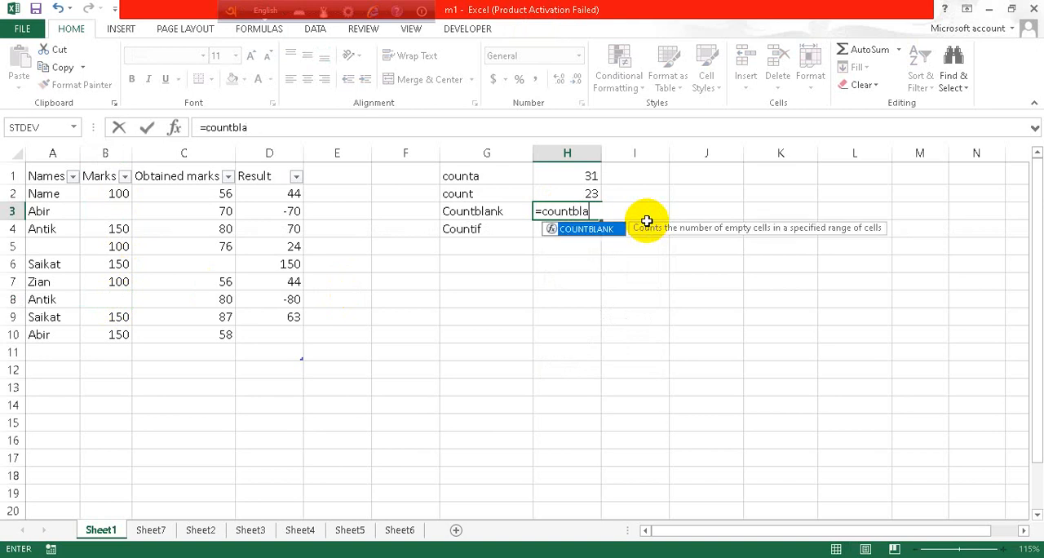
type("nk(")
left_click_drag(45, 193, 275, 340)
type(")")
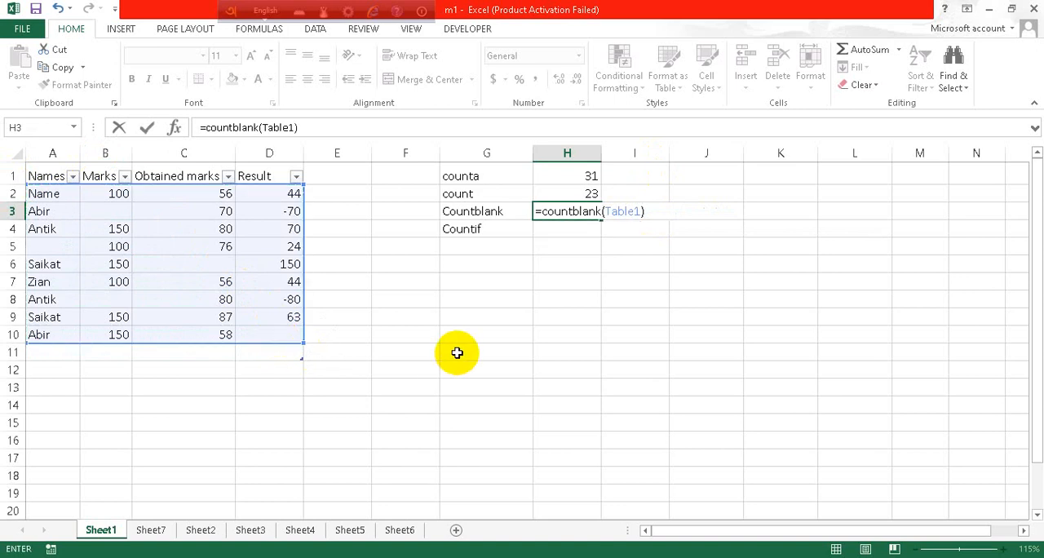
key("Return")
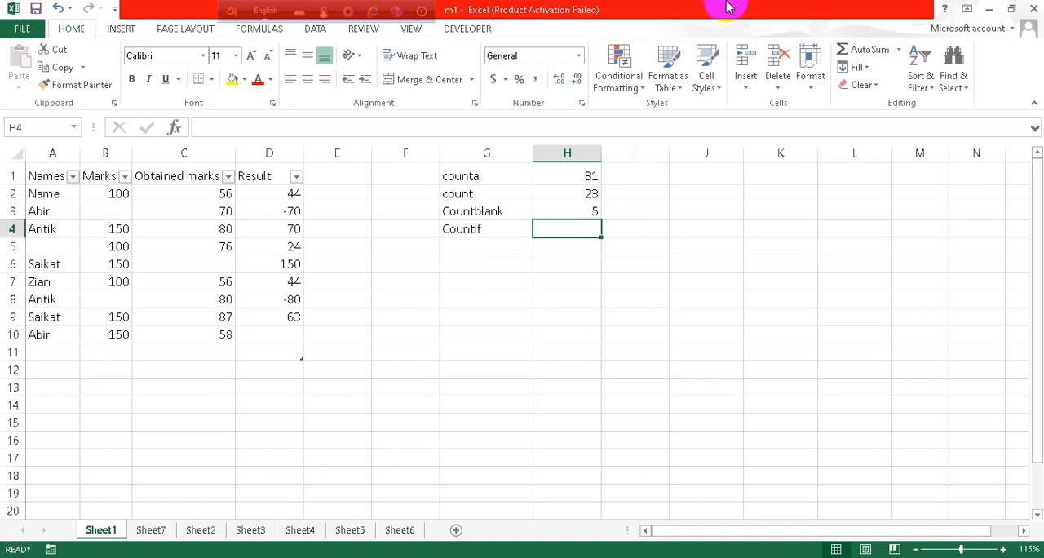
- Begin a COUNTIF formula in H4 with the table data in A2:D10 (Table1) as its range
type("=")
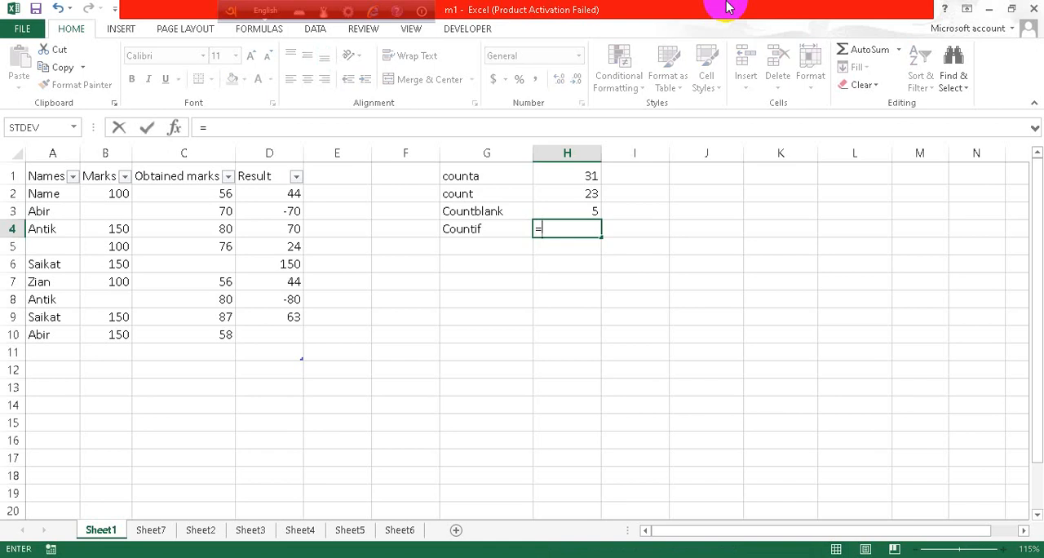
type("count")
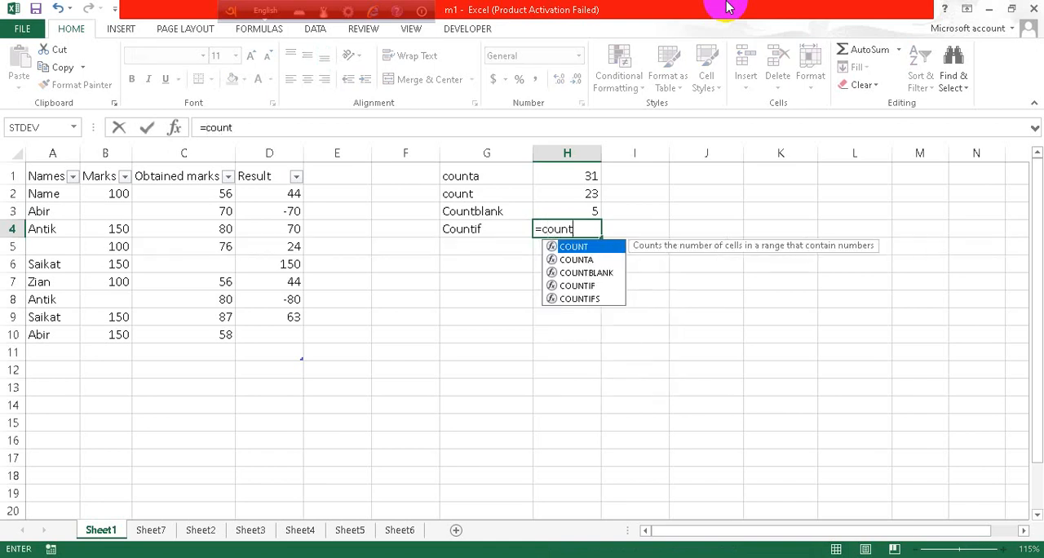
type("if")
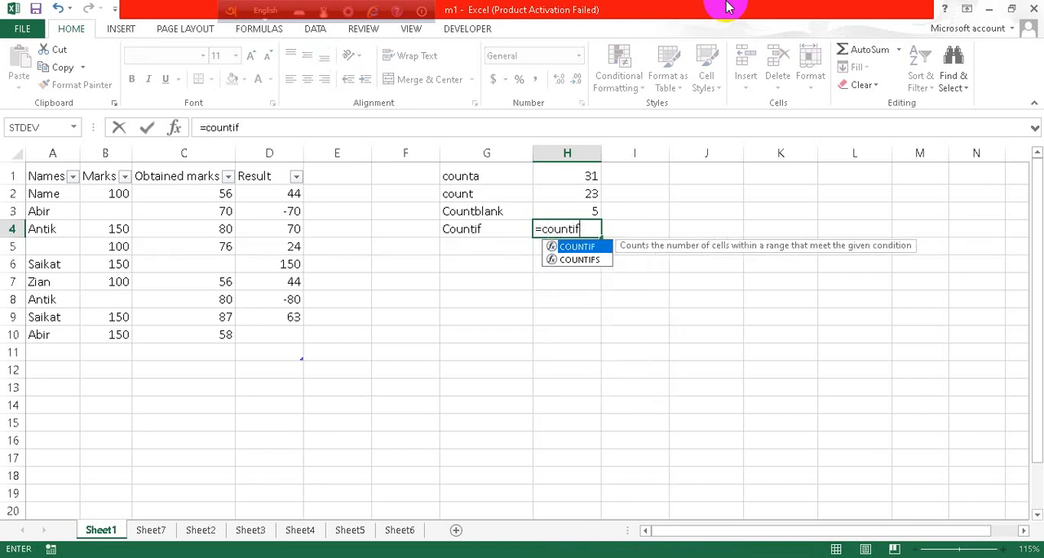
type("(")
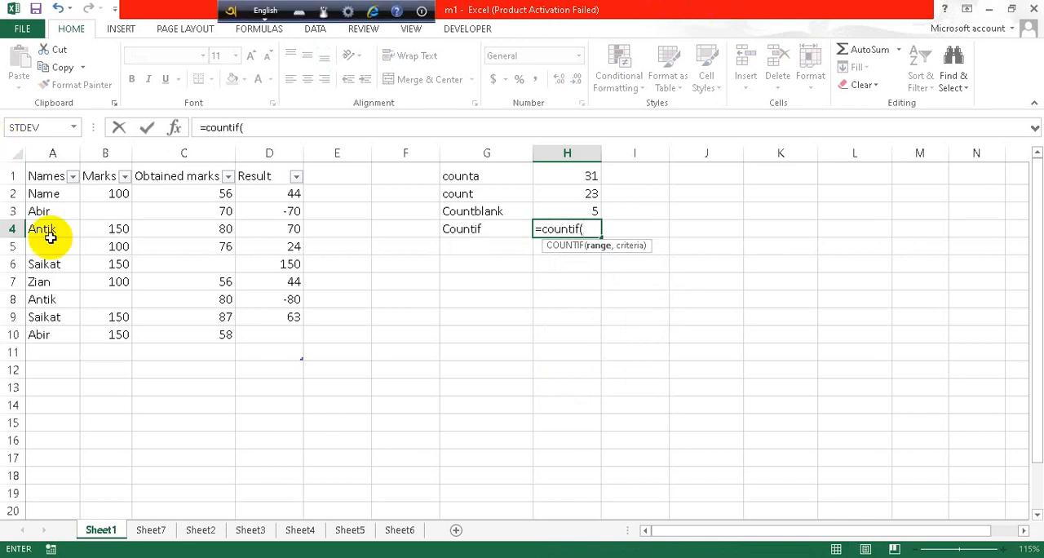
left_click_drag(46, 193, 273, 338)
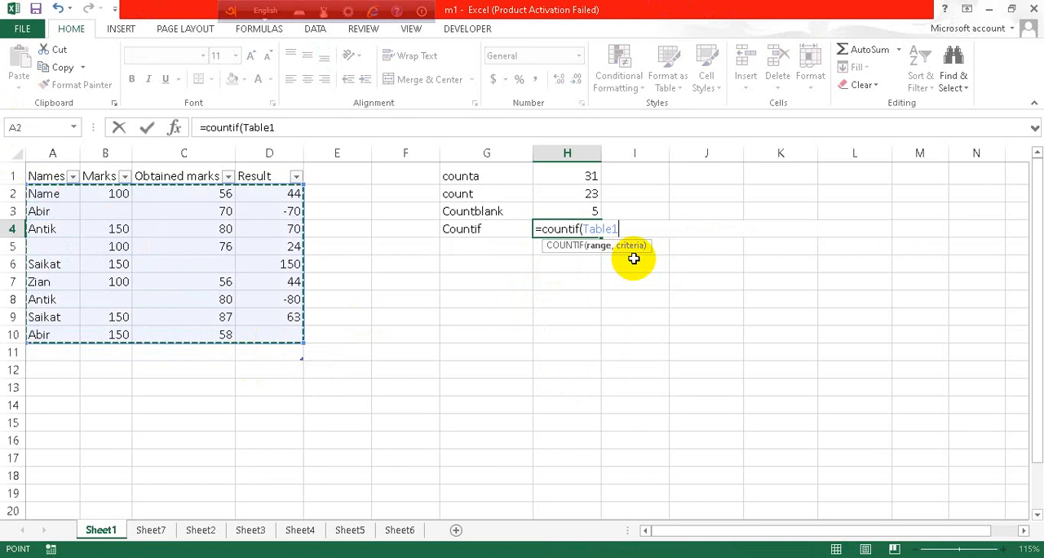
type(",")
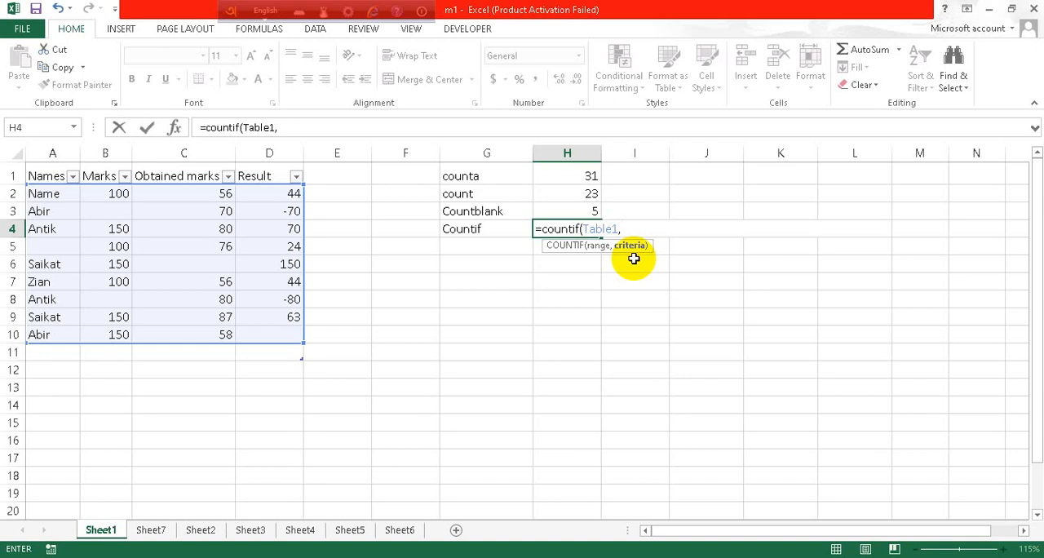
type("A")
key("BackSpace")
type("Ä")
key("BackSpace")
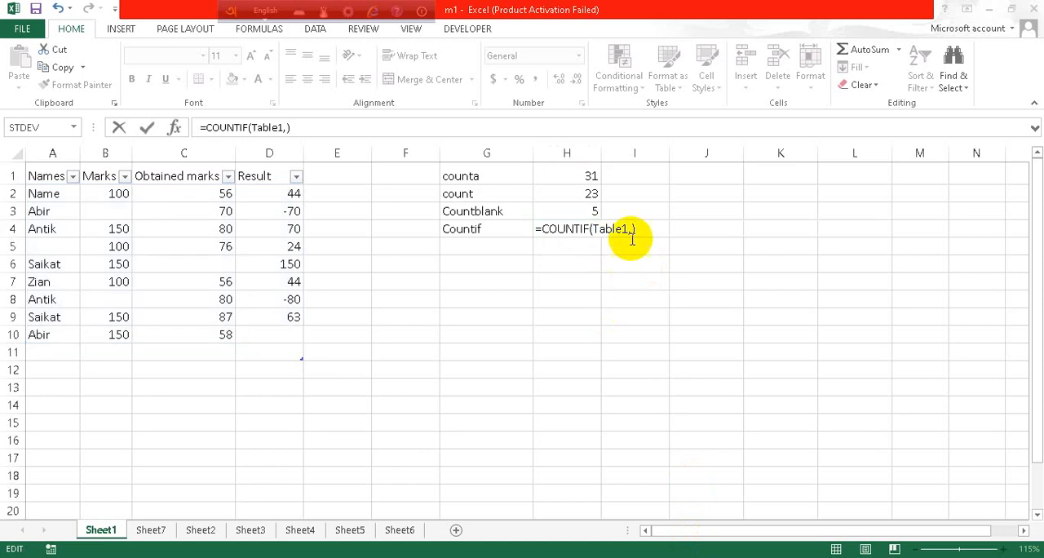
- Complete the COUNTIF formula in H4 with the student name from A3 in double quotes as criterion, and reselect H4
left_click(631, 229)
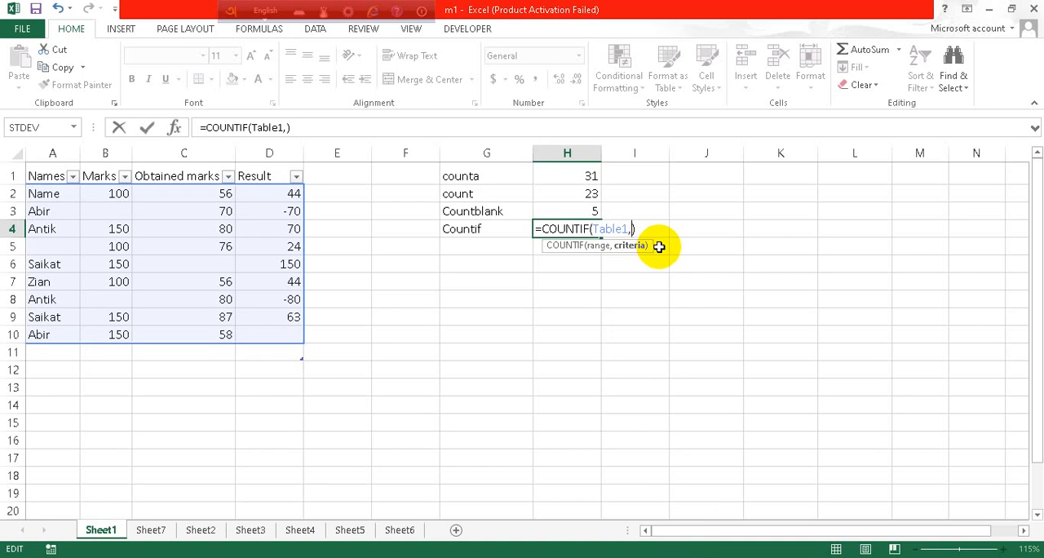
type("Ä")
key("BackSpace")
type("Abir")
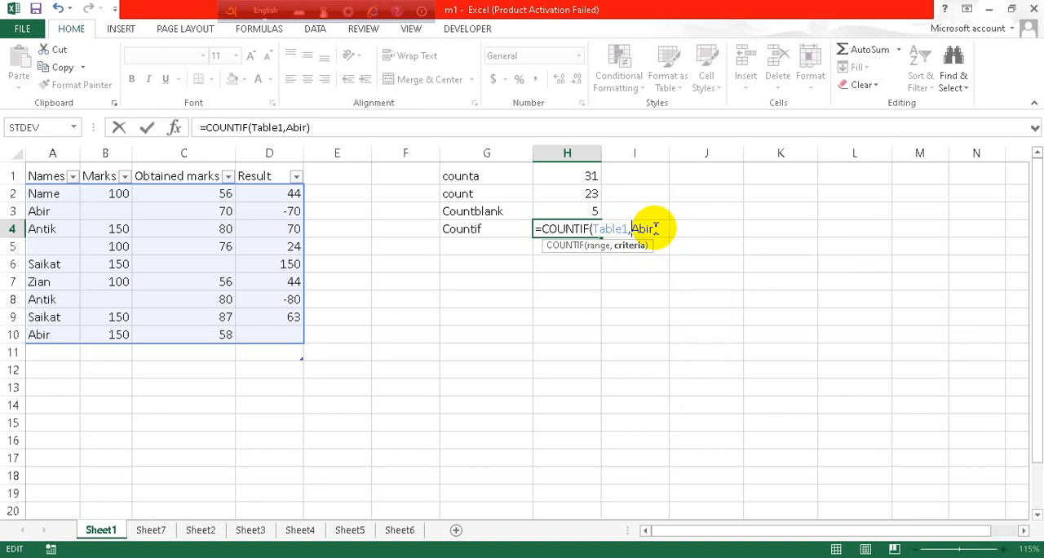
type("\"")
left_click(659, 229)
type("\"Abir")
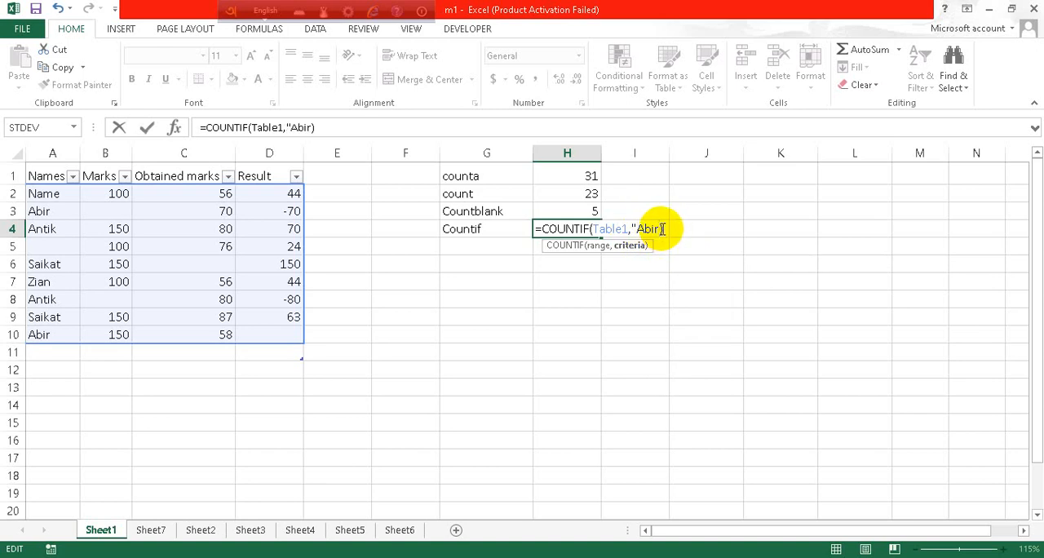
type("\"")
key("Return")
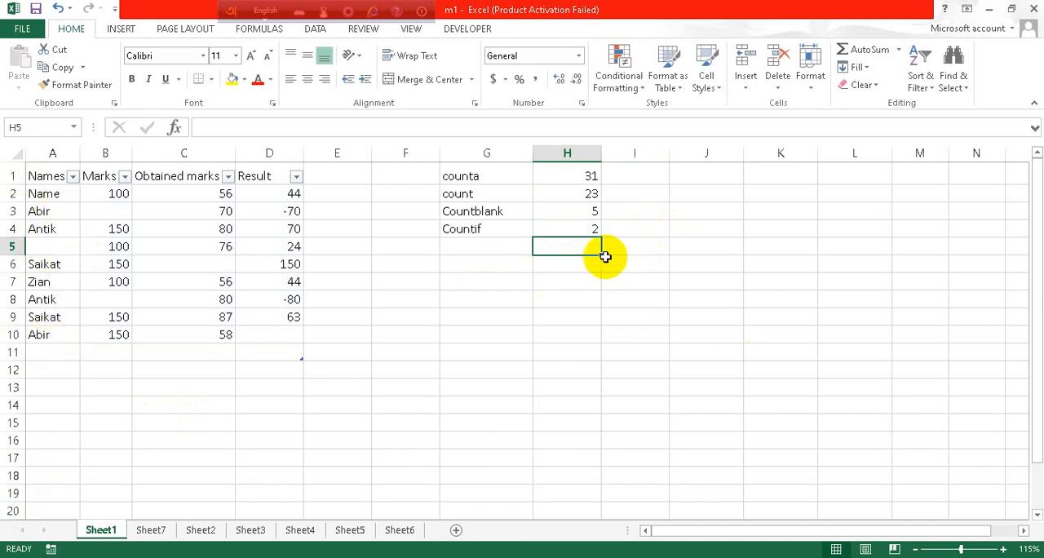
left_click(485, 247)
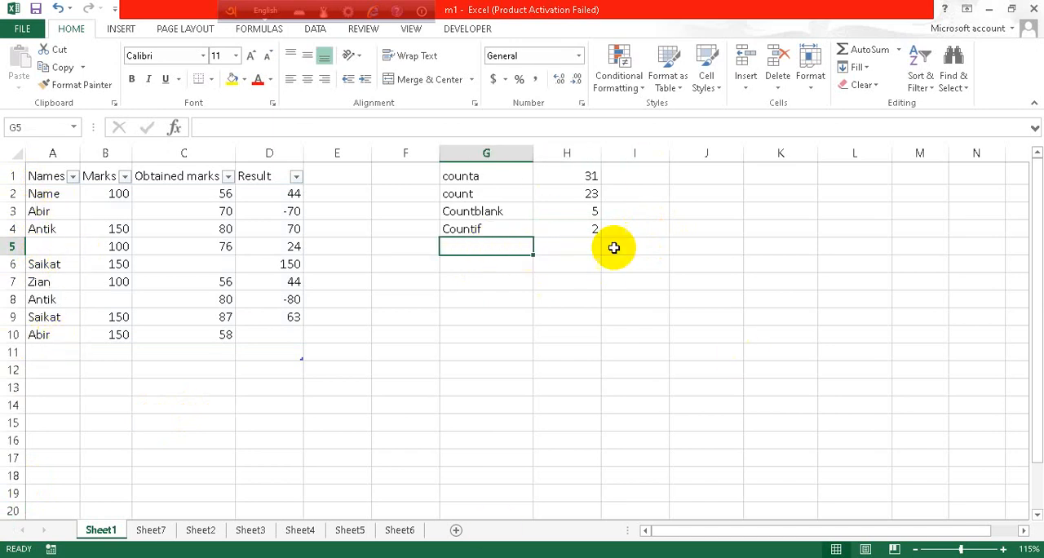
left_click(574, 227)
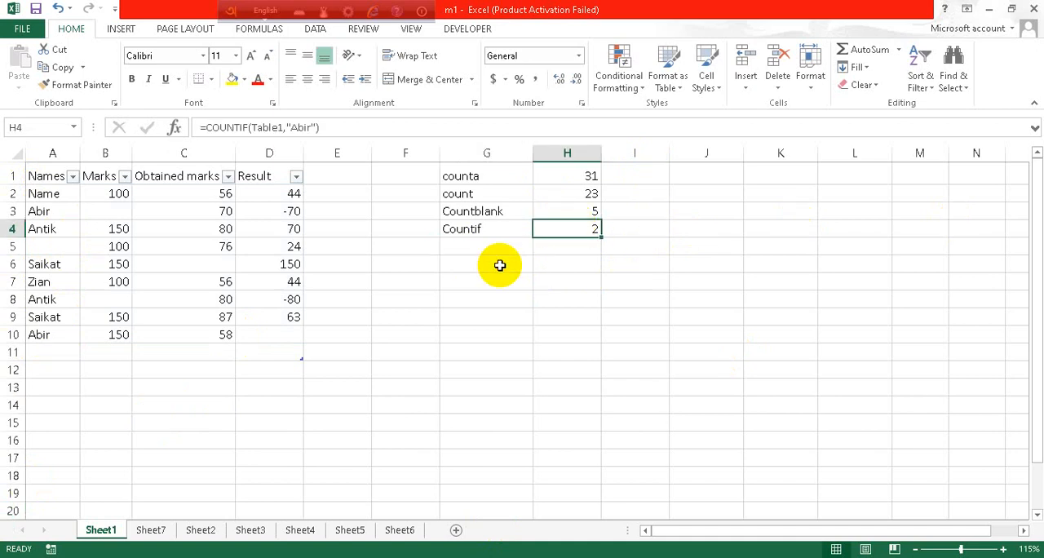